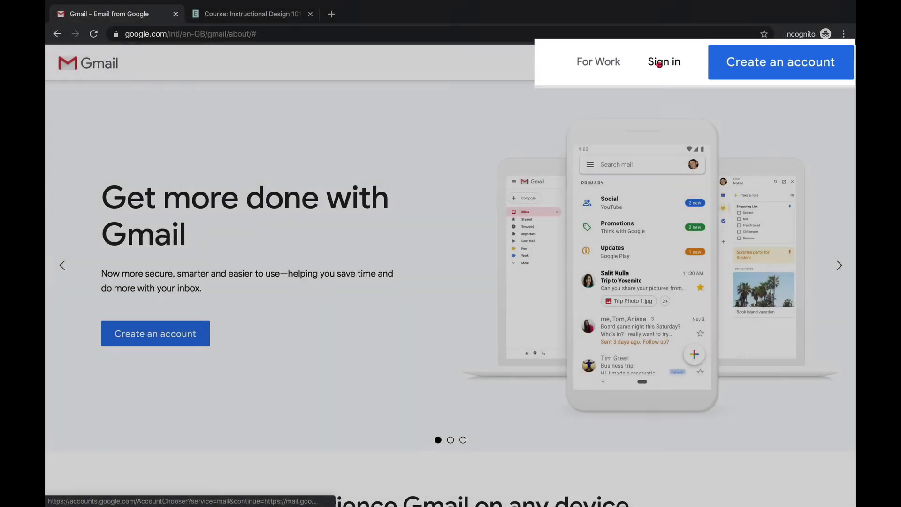
Sign in to Gmail with the student's university email address and password
click(664, 60)
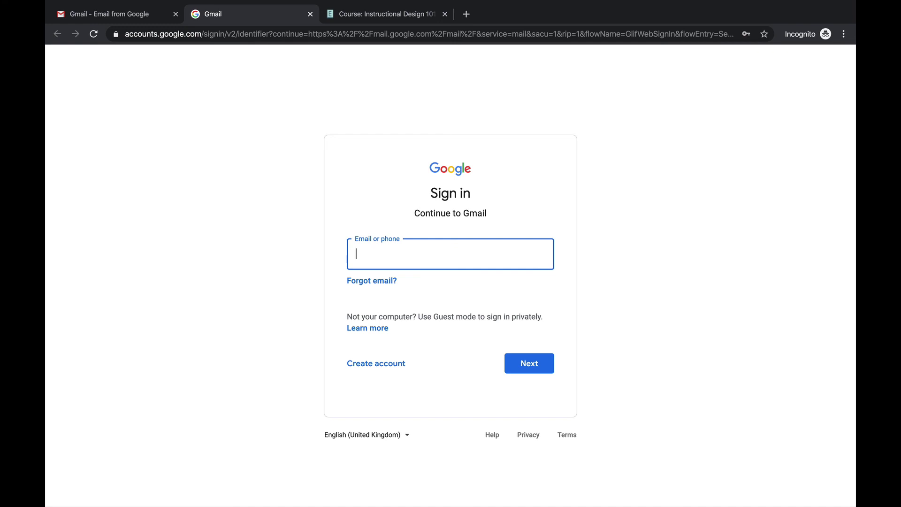
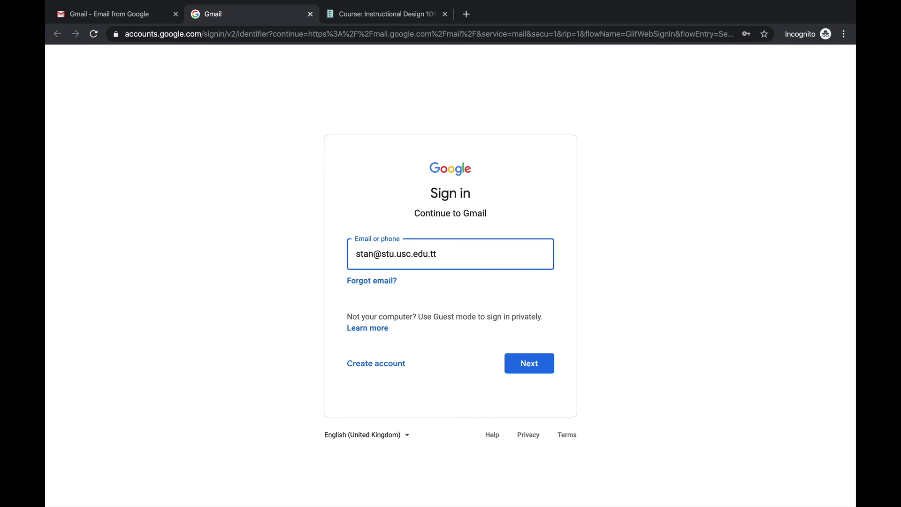
key(Return)
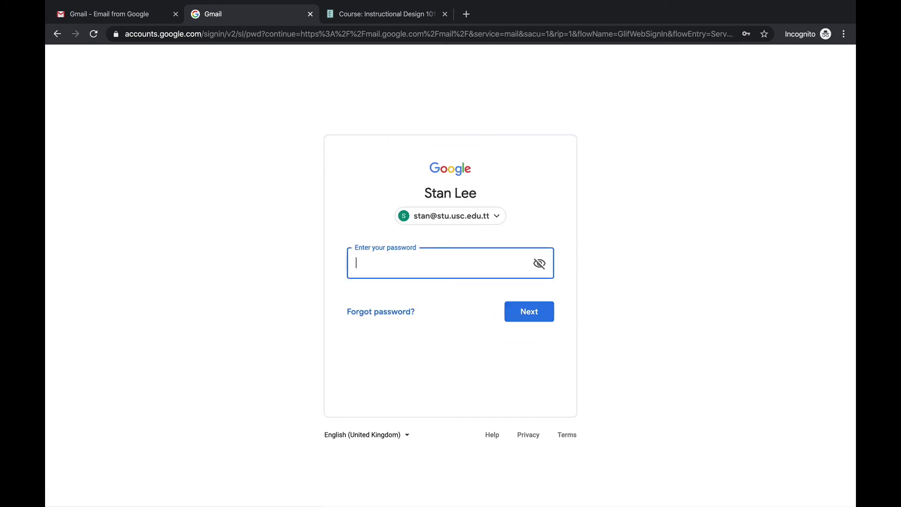
text(•••)
key(Return)
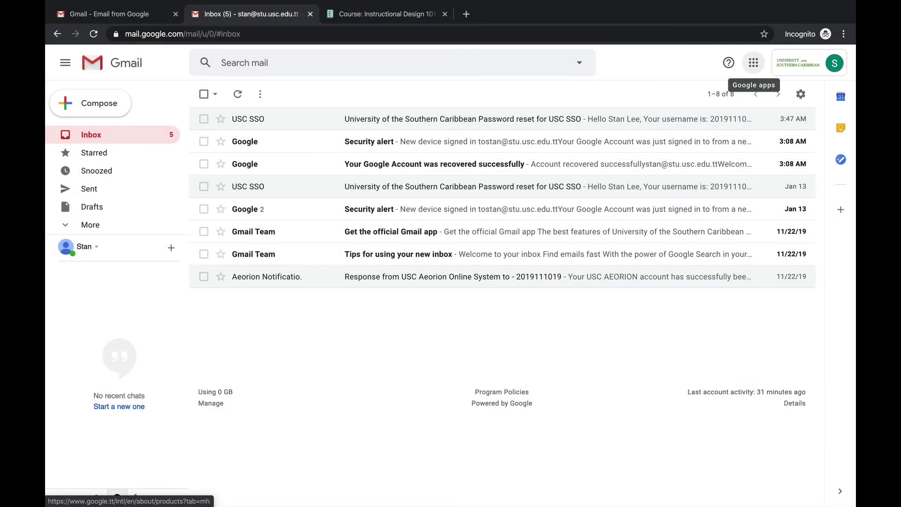
Launch Google Drive from the Google apps grid and advance through the three welcome slides
click(754, 62)
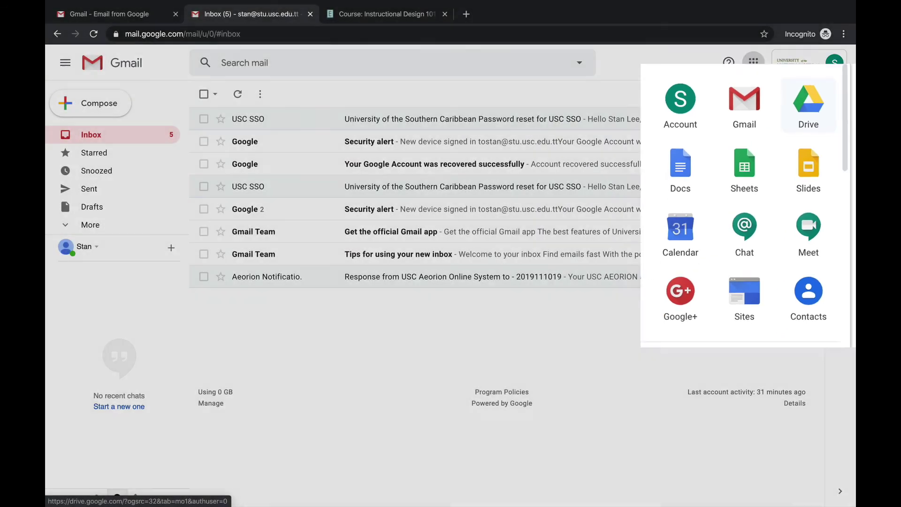
click(809, 109)
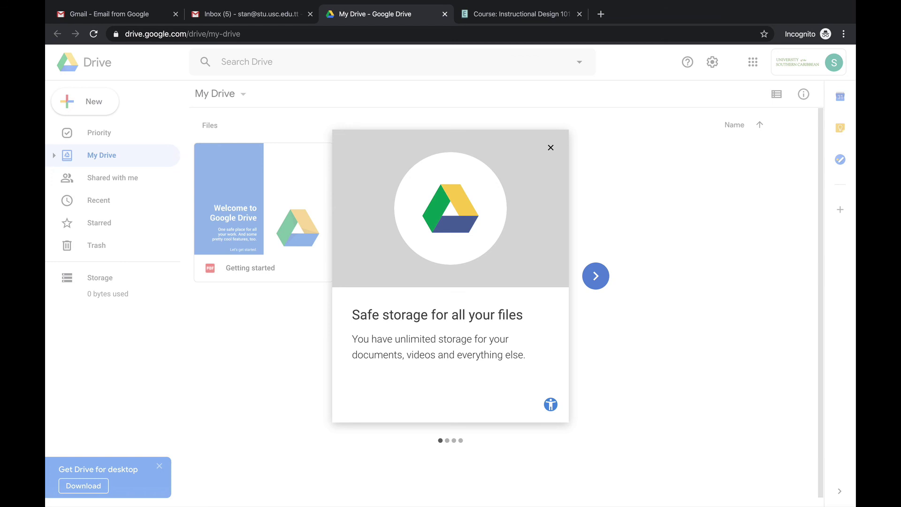
click(596, 275)
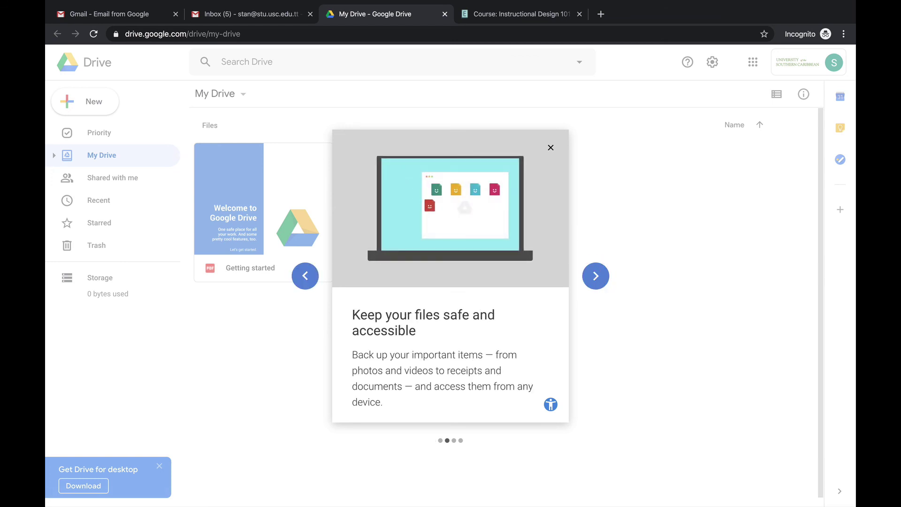
click(595, 276)
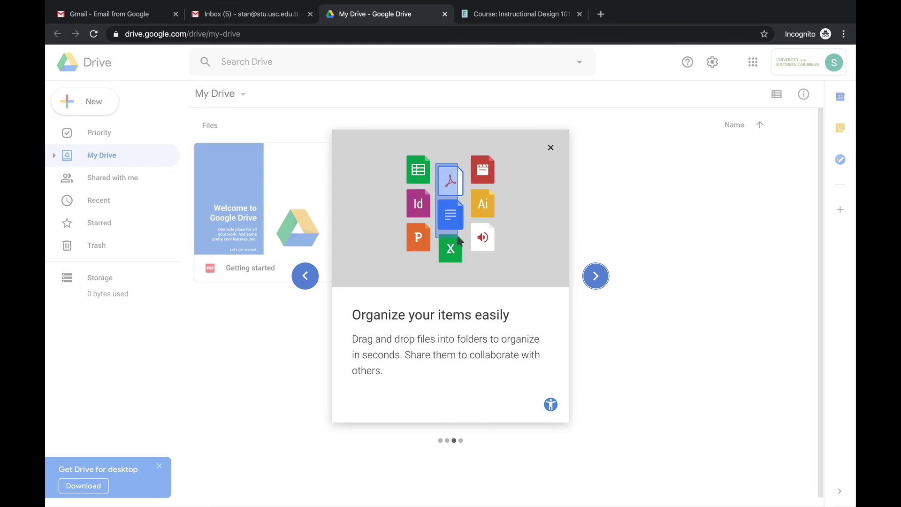
click(595, 275)
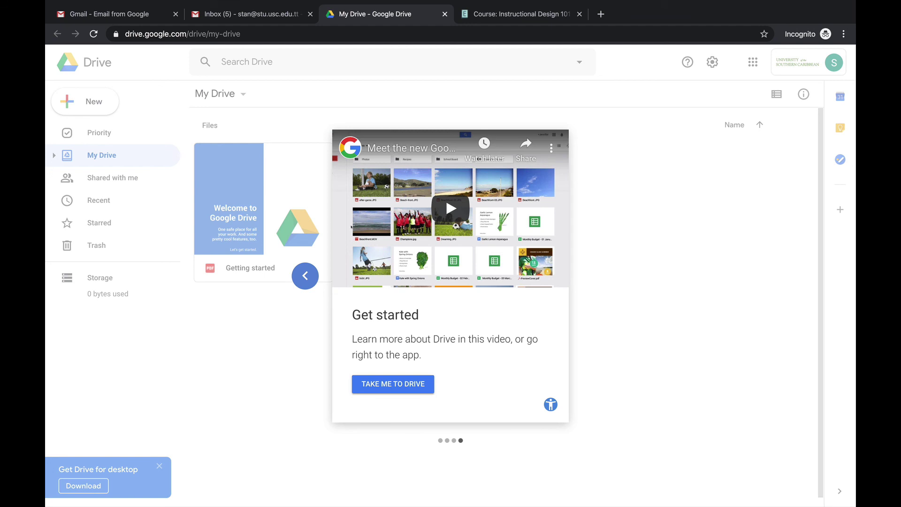
Close the welcome tour, then create a new 'Assignments' folder in My Drive and open it
click(595, 365)
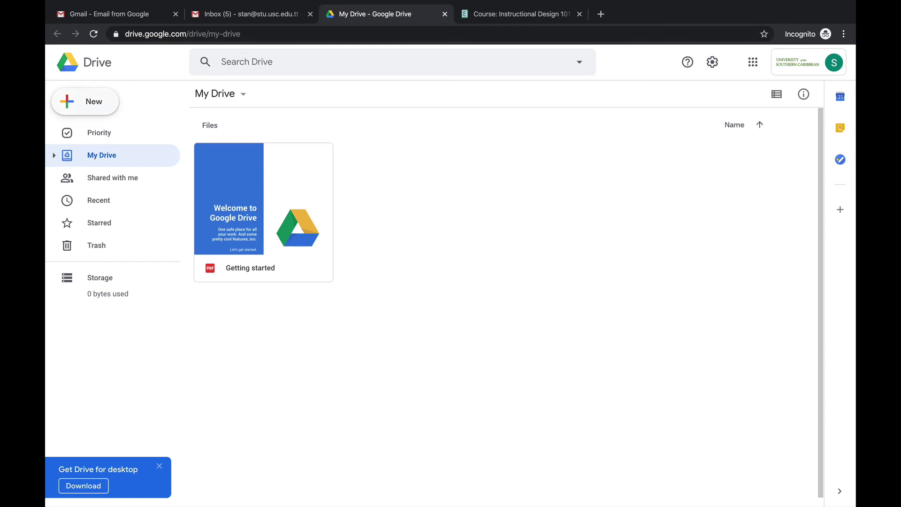
click(84, 101)
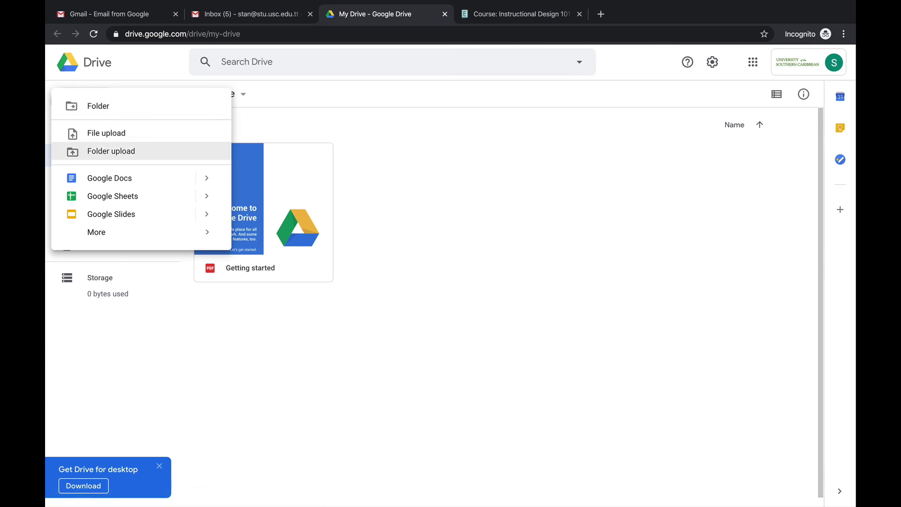
click(91, 104)
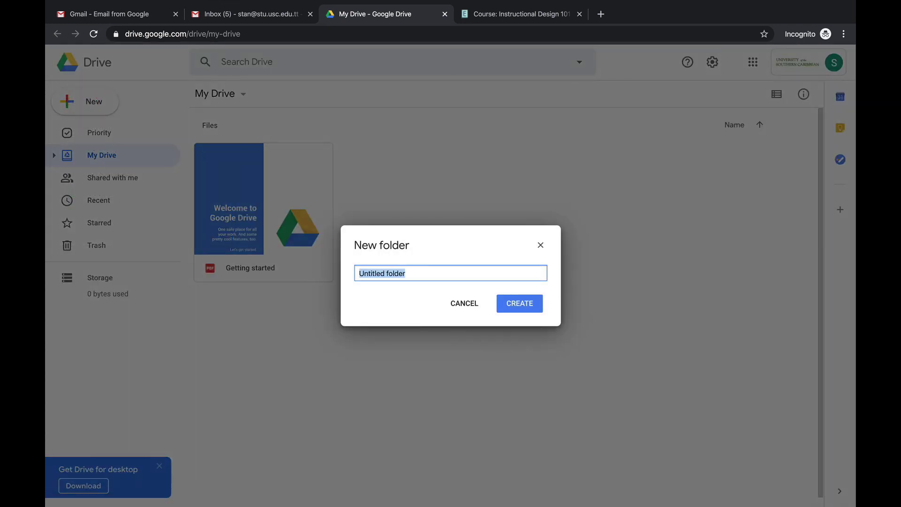
text(Assi)
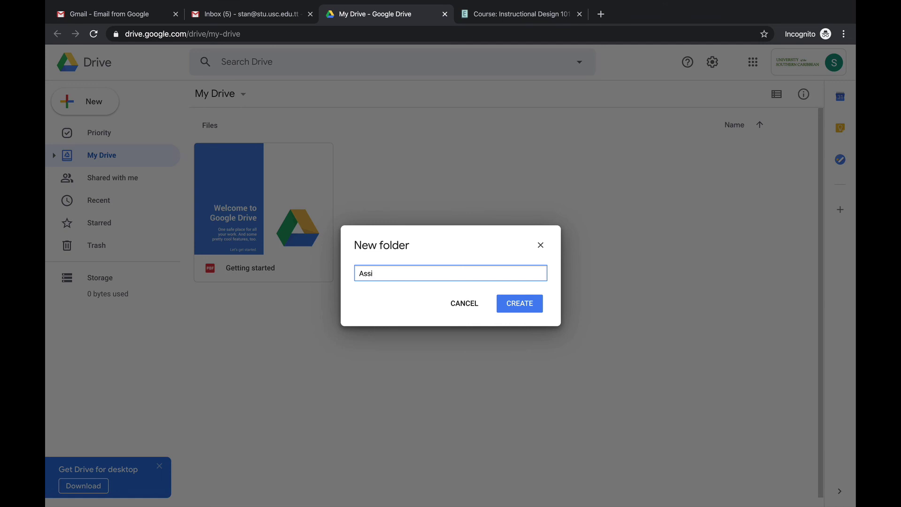
text(gnments)
key(Return)
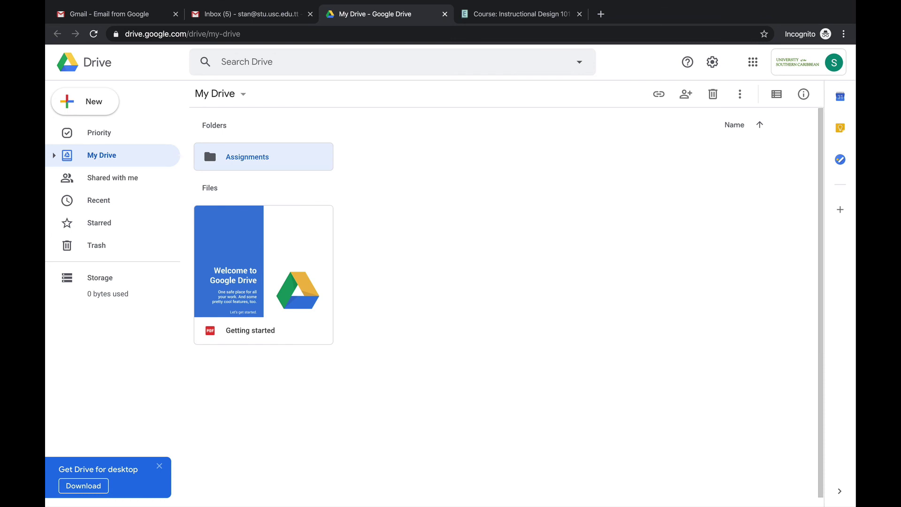
key(Return)
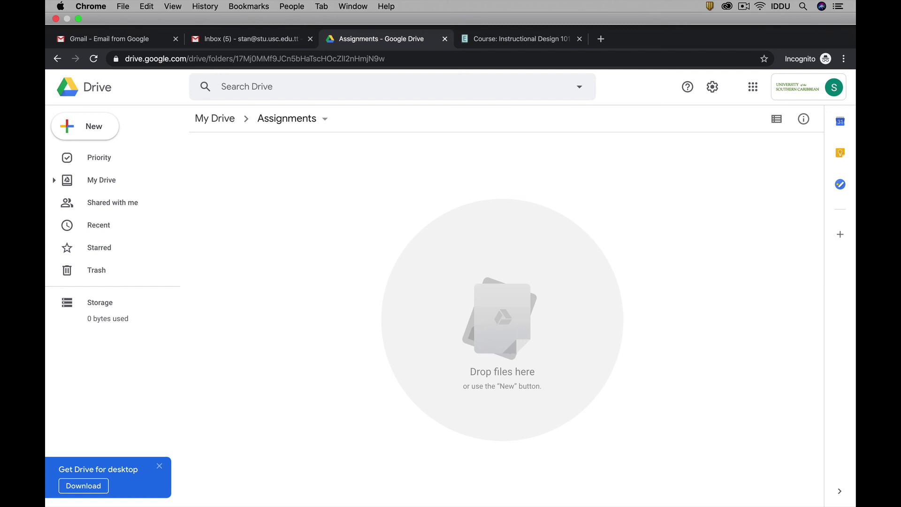
Drag the desktop .pptx presentation into the Assignments folder and select the uploaded file
key(ctrl+super+f)
key(ctrl+super+f)
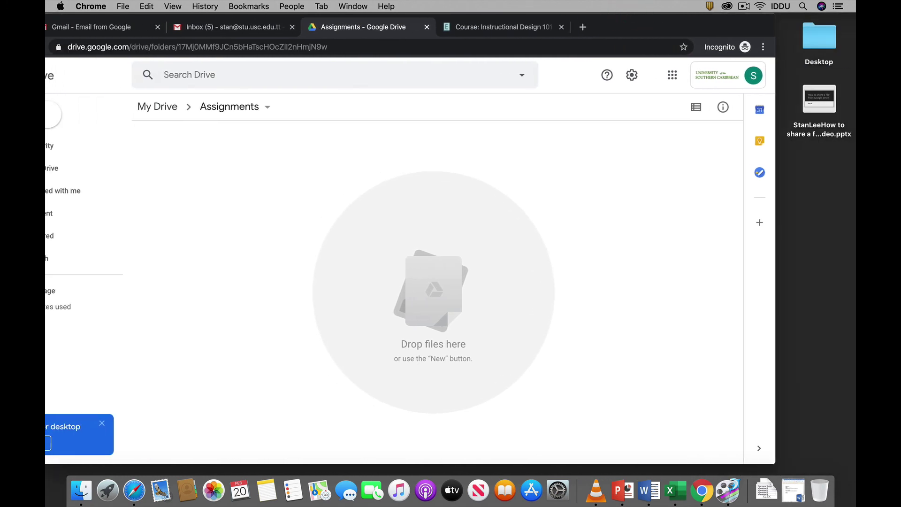
mouse_move(819, 99)
drag(819, 100, 521, 188)
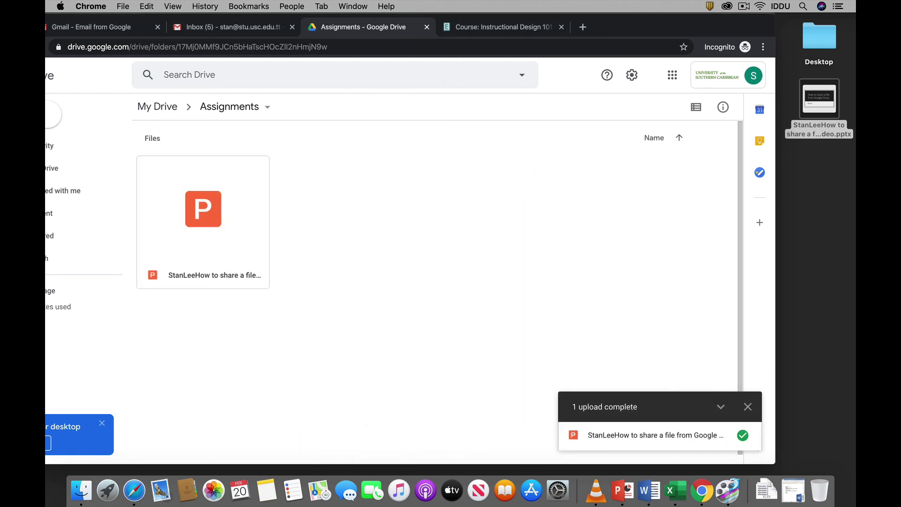
click(284, 221)
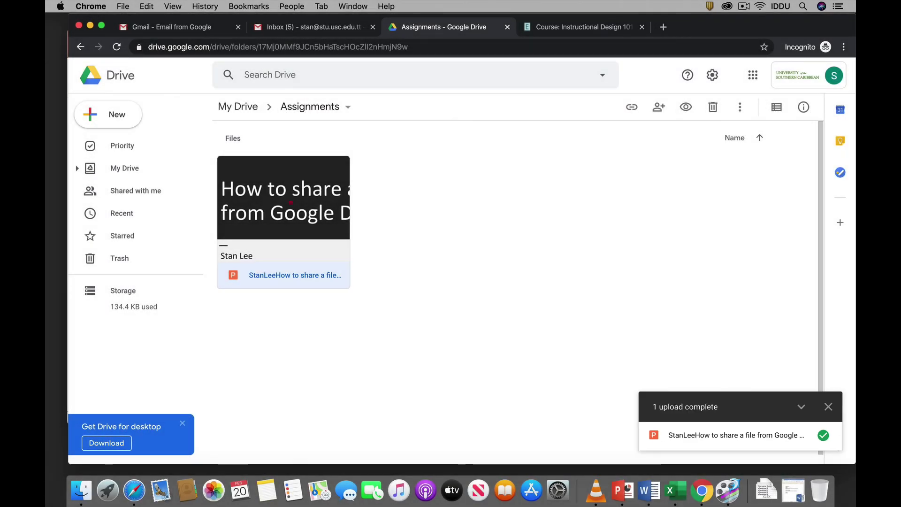
Set the presentation's link sharing so anyone with the link can edit
right_click(291, 164)
mouse_move(342, 200)
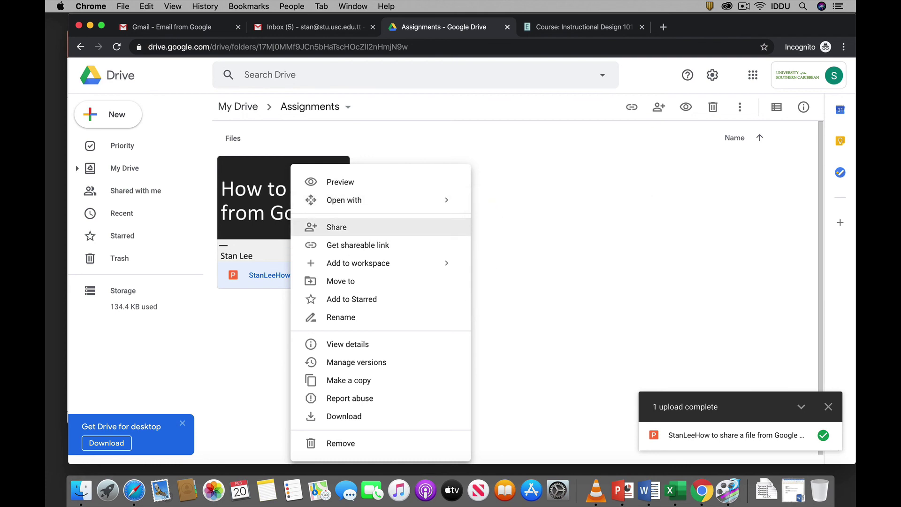
click(333, 228)
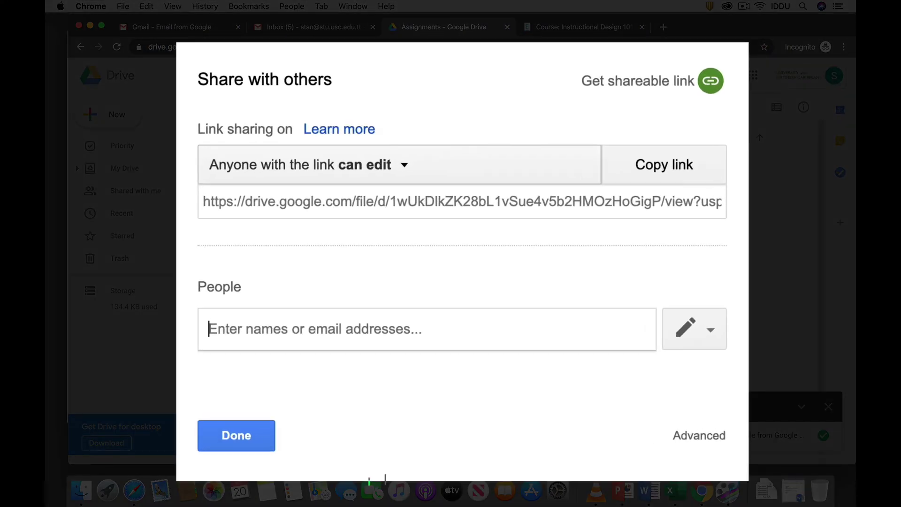
click(404, 165)
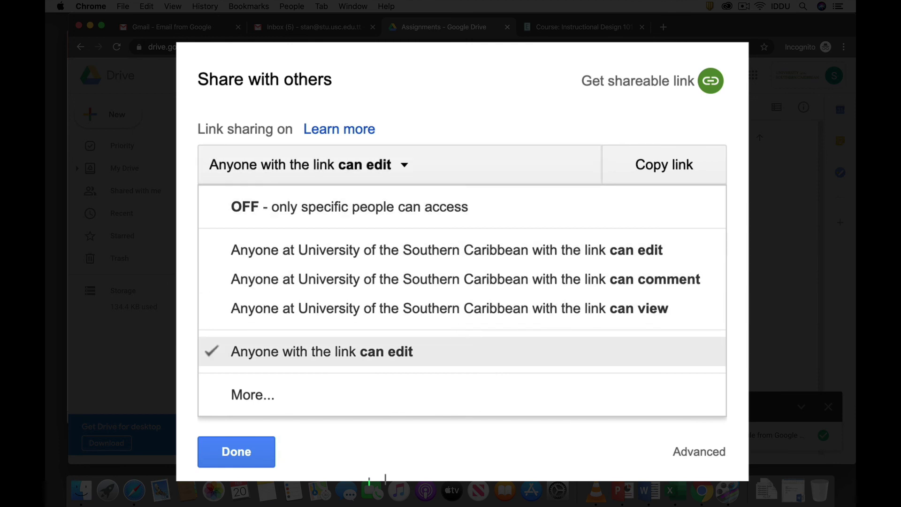
click(252, 394)
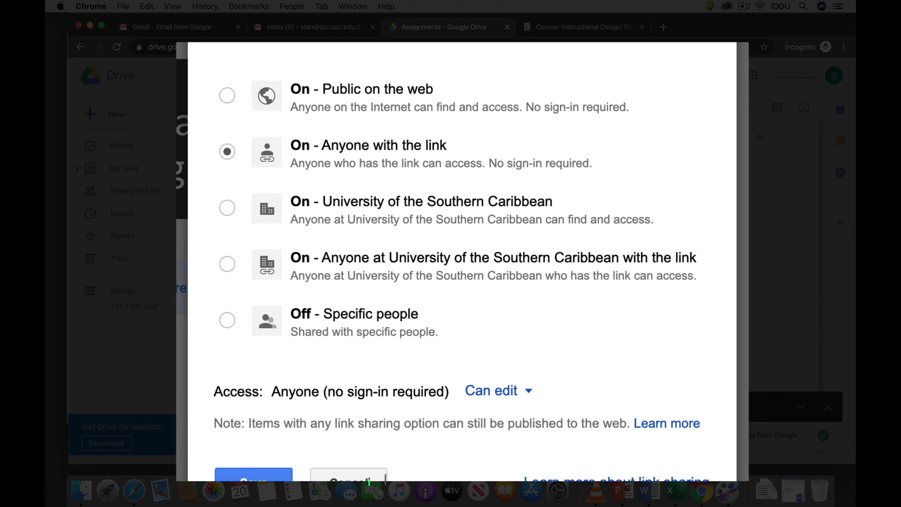
click(529, 390)
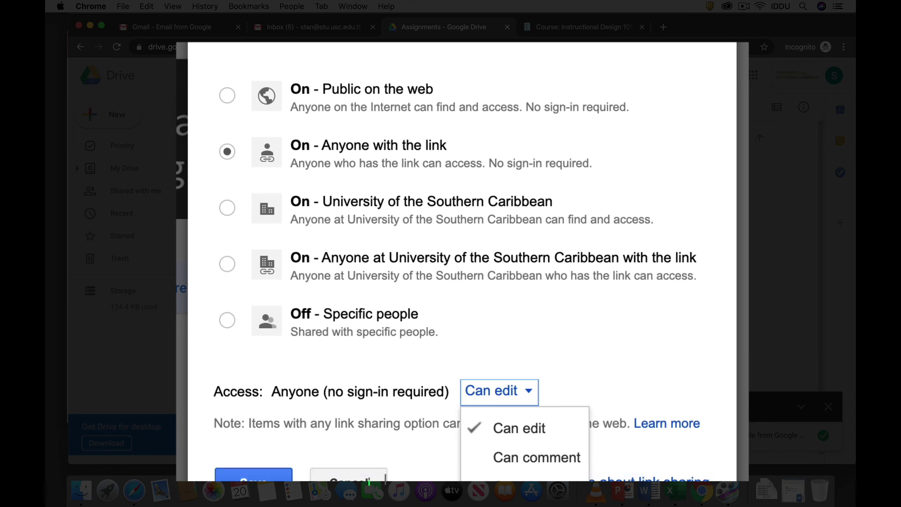
key(Escape)
key(Return)
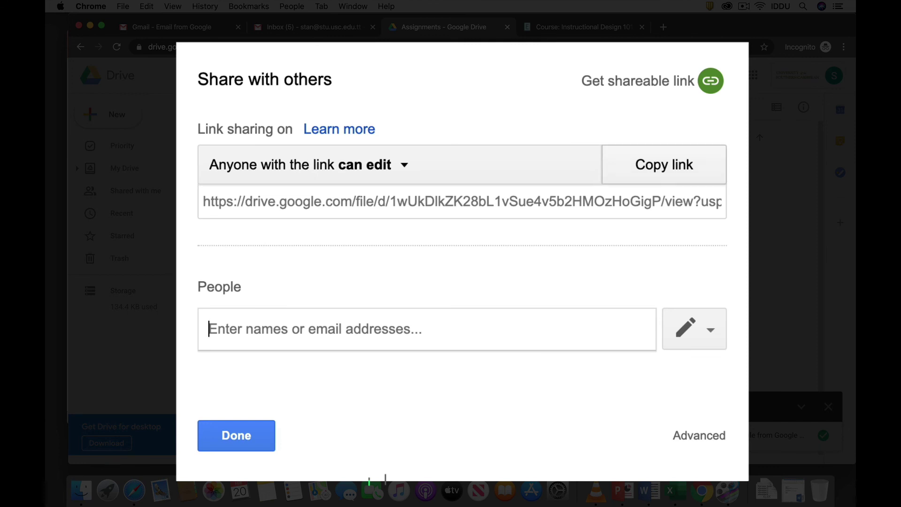
Copy the presentation's share link and close the sharing window
click(657, 167)
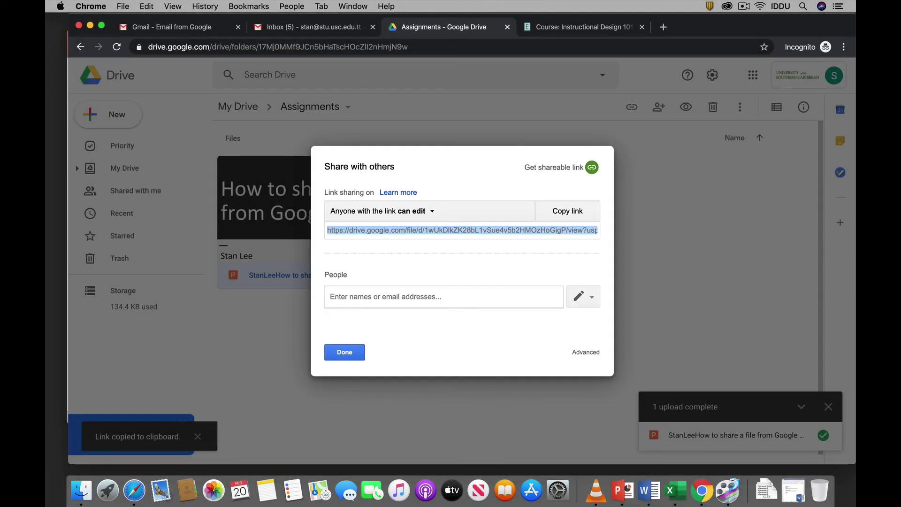
click(345, 352)
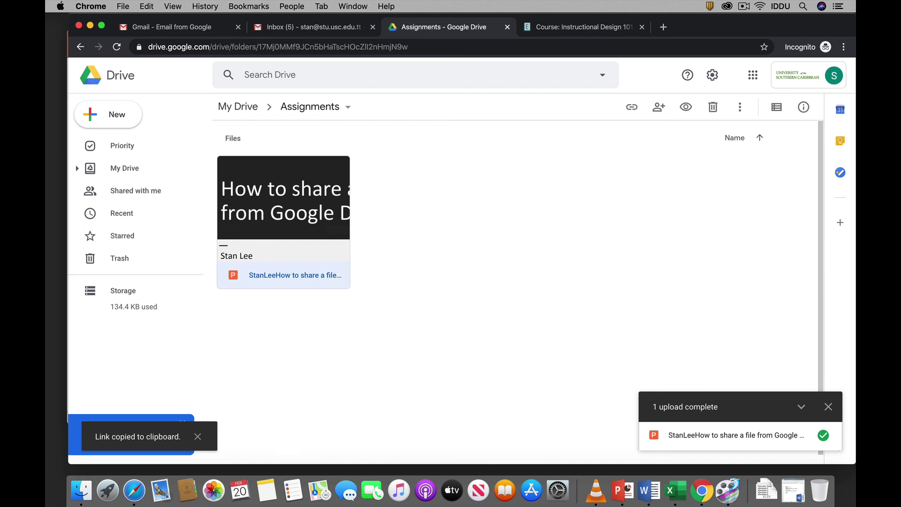
key(ctrl+super+f)
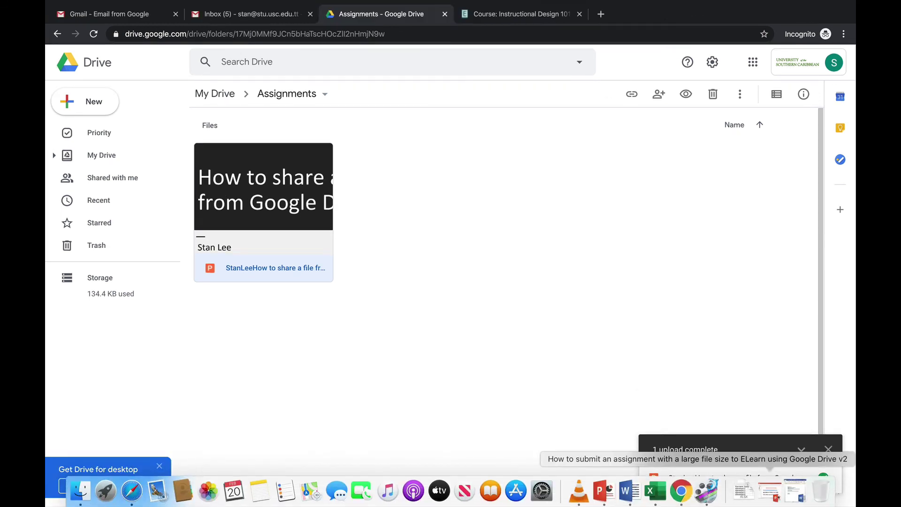
Paste the Drive share link into the Word letter as a clickable hyperlink
click(692, 491)
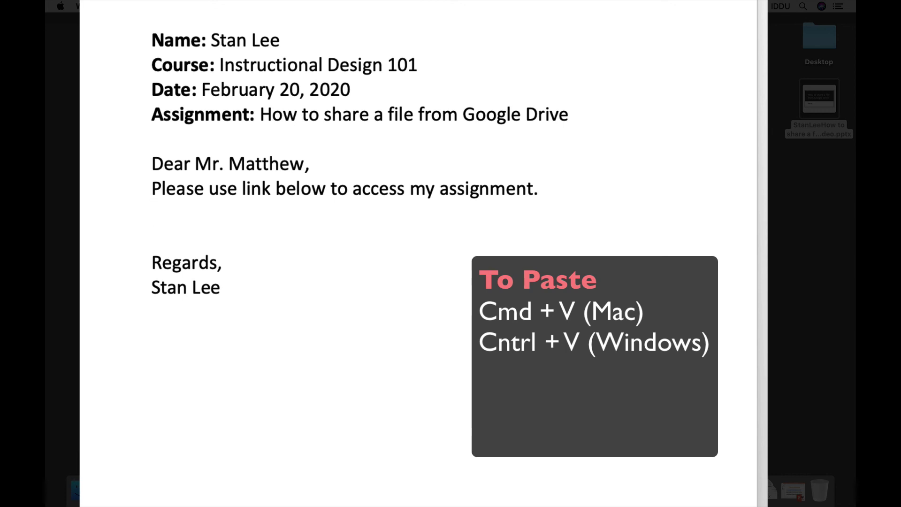
key(super+v)
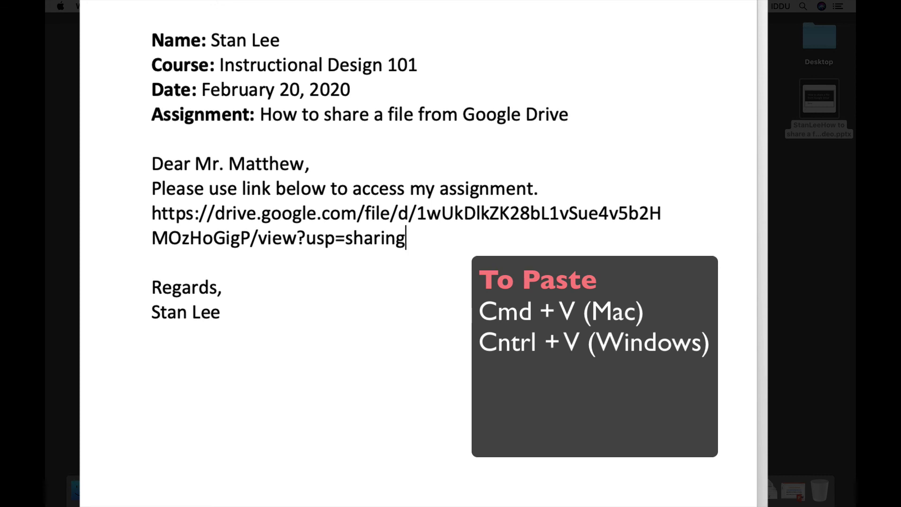
key(Return)
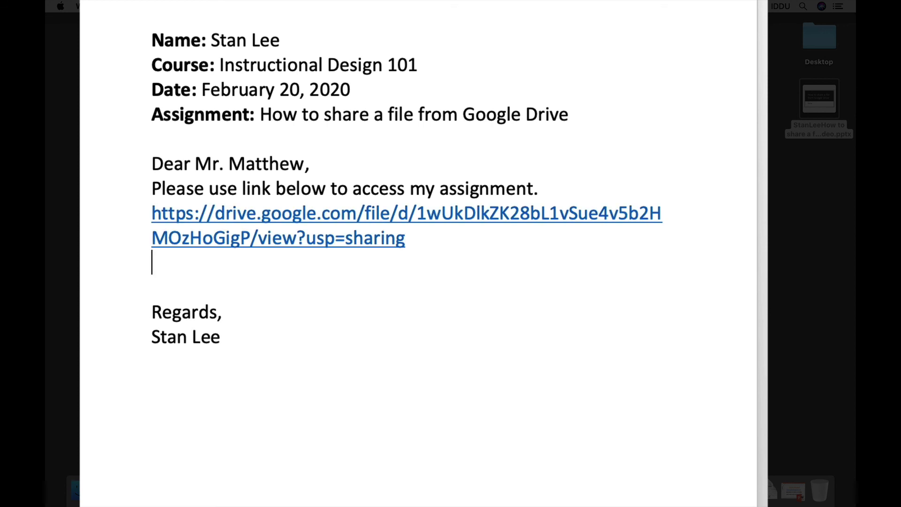
Delete the two blank lines so 'Regards,' sits directly under the link
click(151, 286)
key(BackSpace)
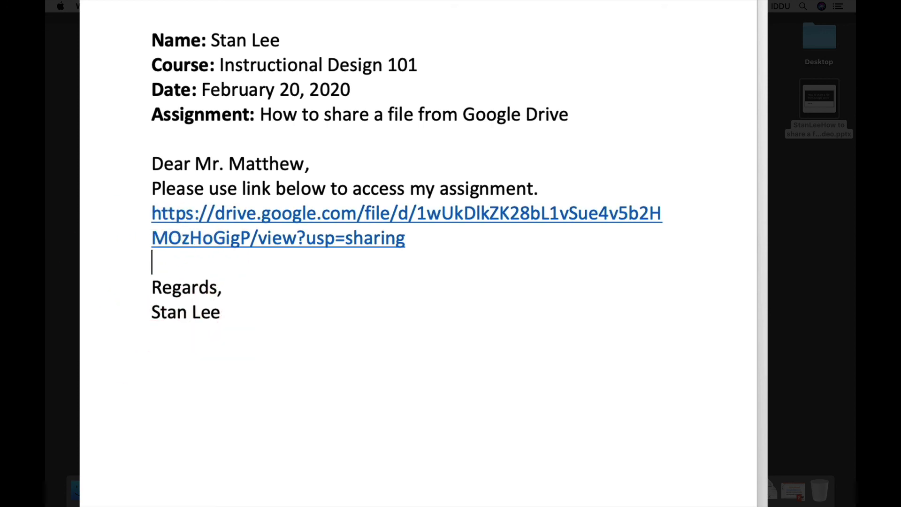
key(BackSpace)
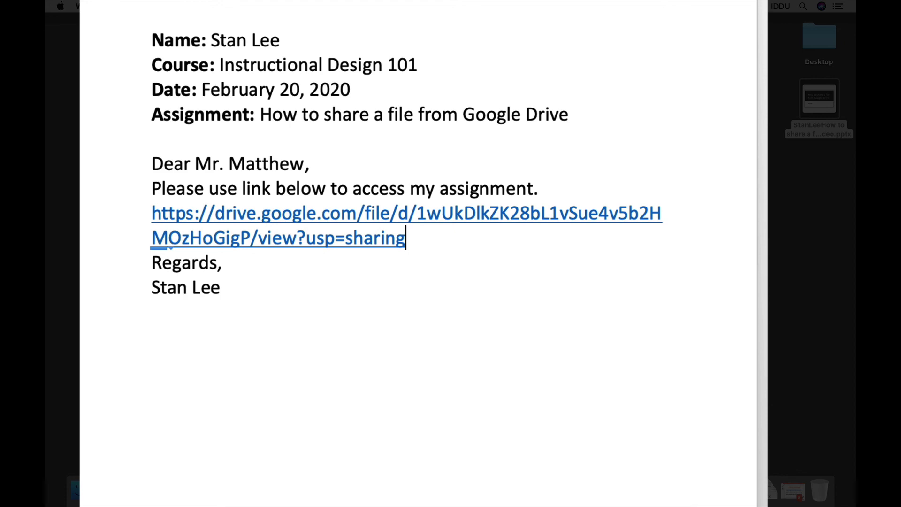
click(390, 374)
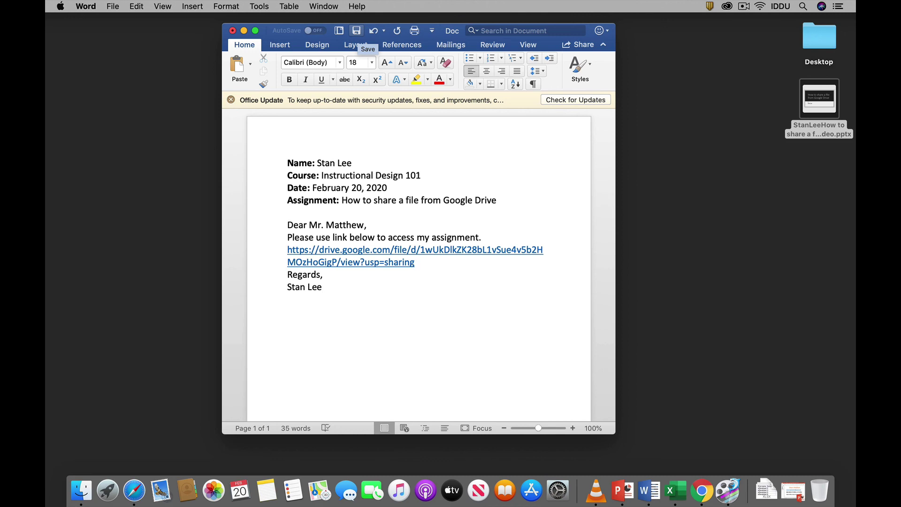
Save the letter to the Desktop as .docx, named with the student's name plus 'How to upload a file on Google Drive'
click(357, 31)
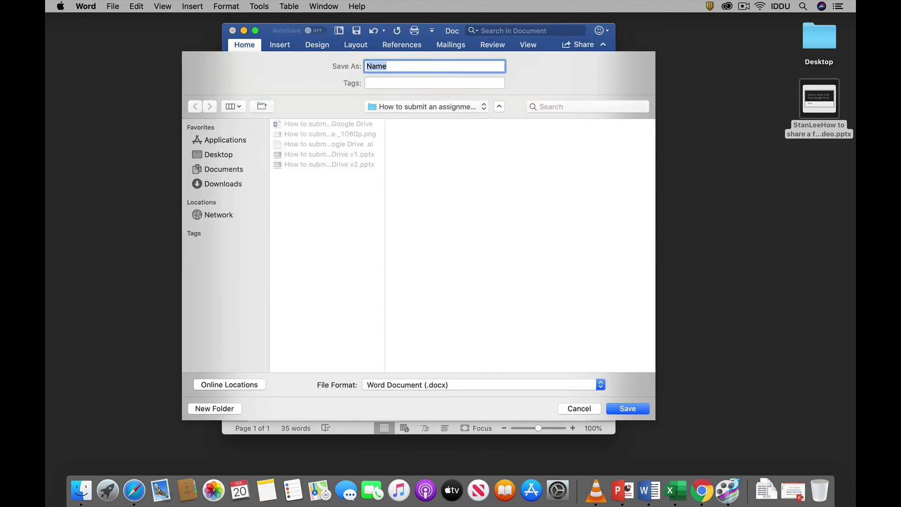
click(214, 154)
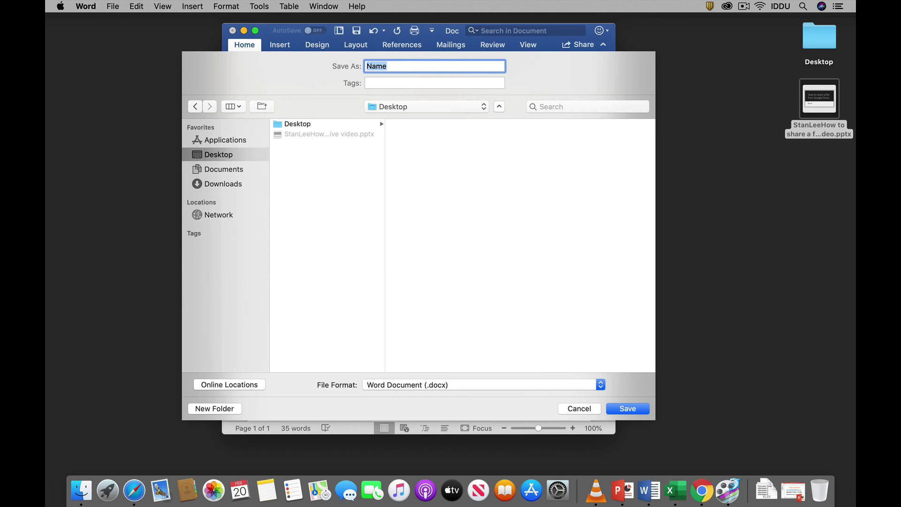
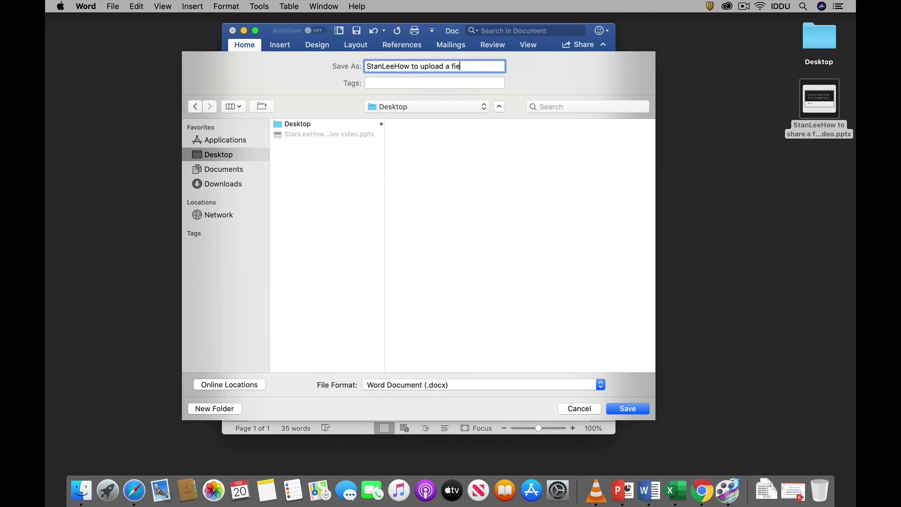
key(BackSpace)
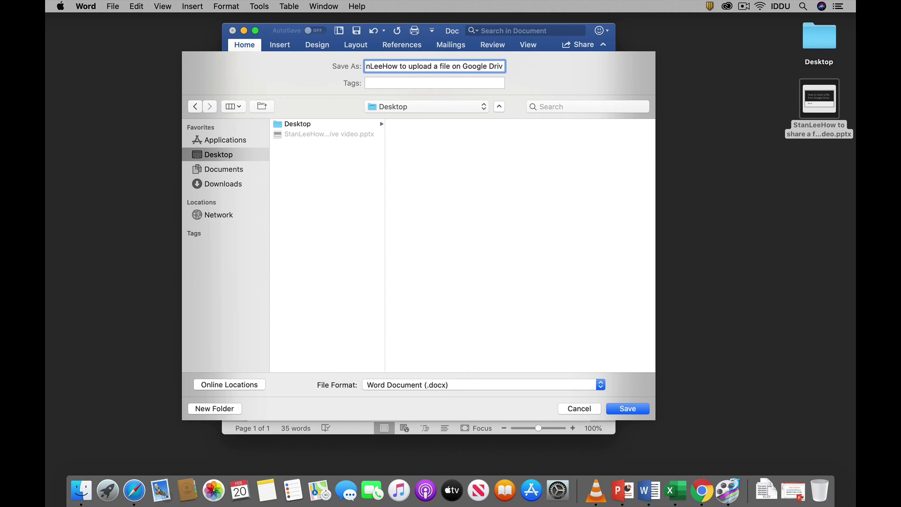
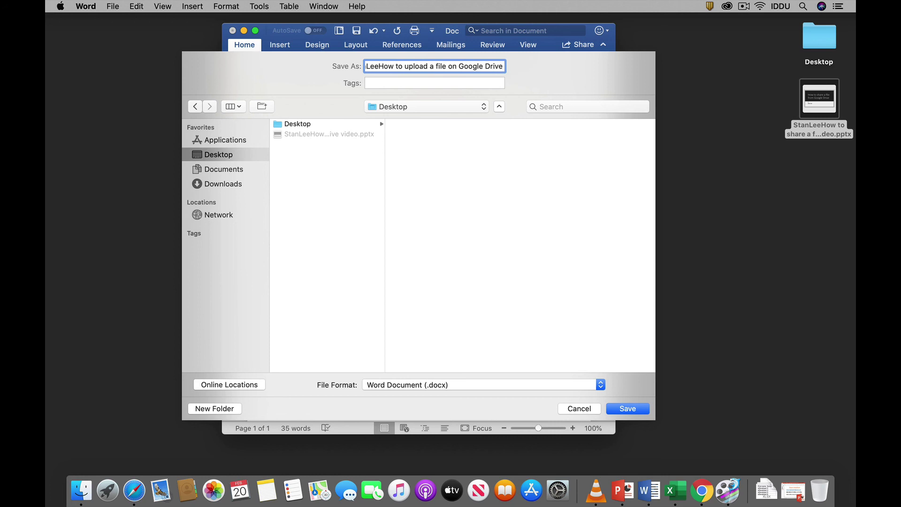
click(628, 408)
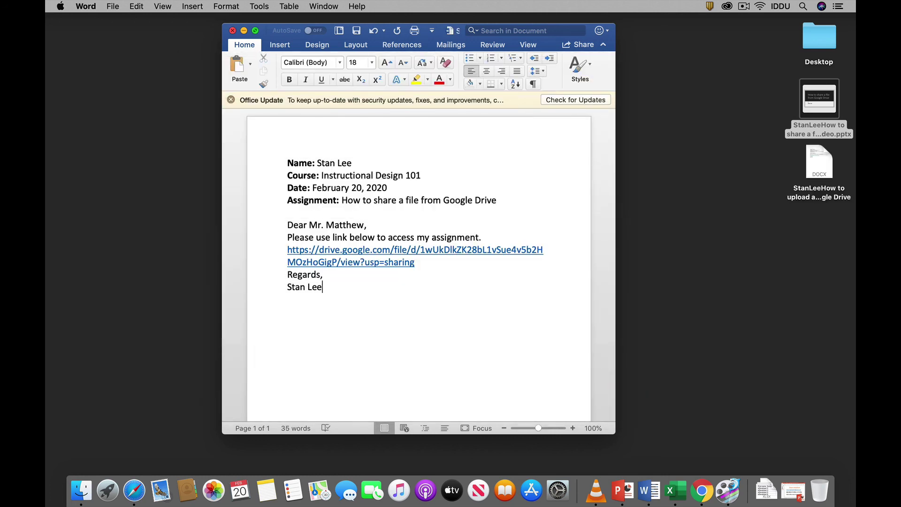
Close Word, open the 'How to share a file from Google Drive' assignment, and choose Add submission
click(232, 30)
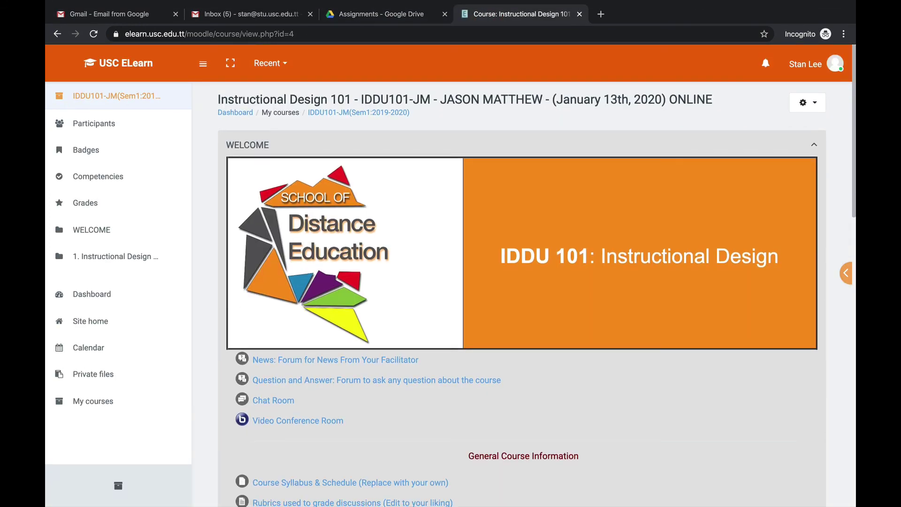
scroll(522, 281, down, 10)
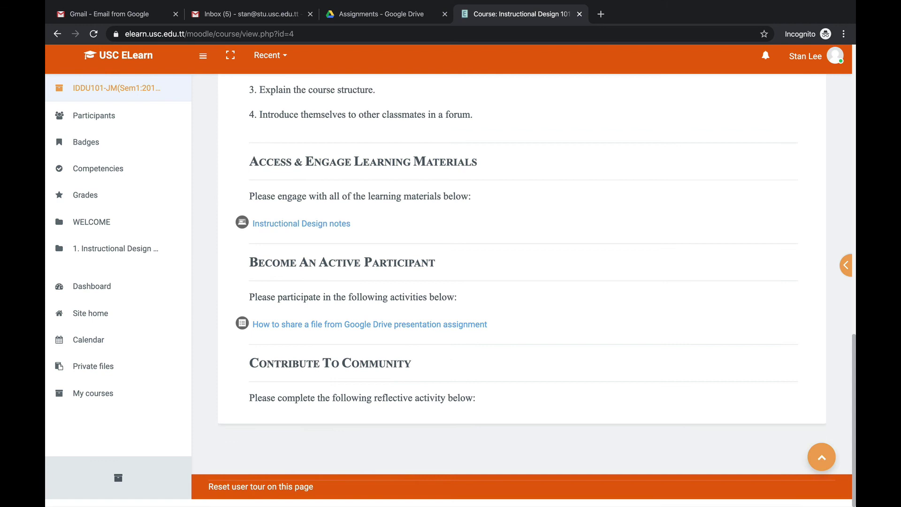
click(316, 332)
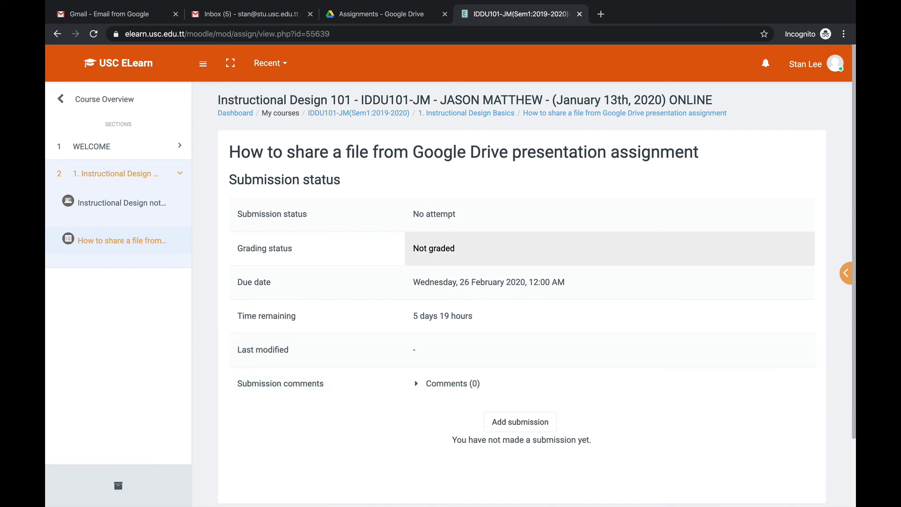
click(500, 424)
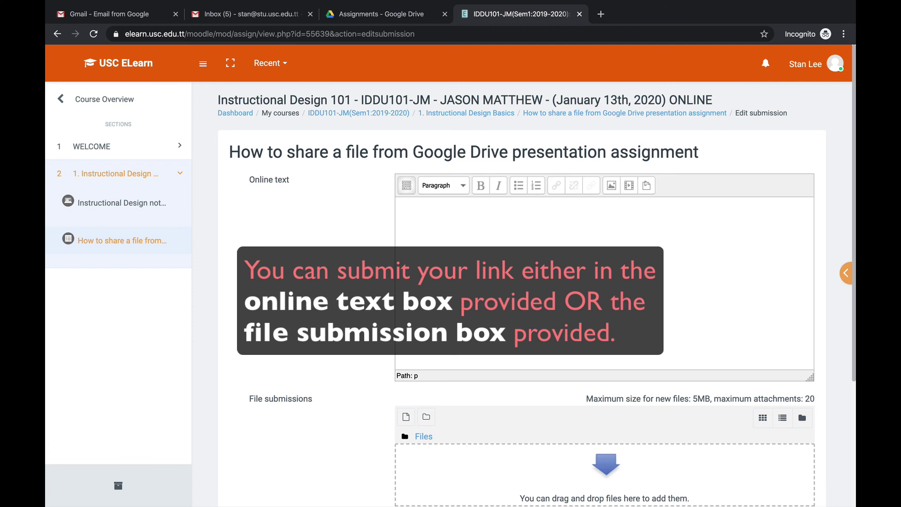
Scroll through the empty Online text and File submissions areas of the form
scroll(521, 289, down, 2)
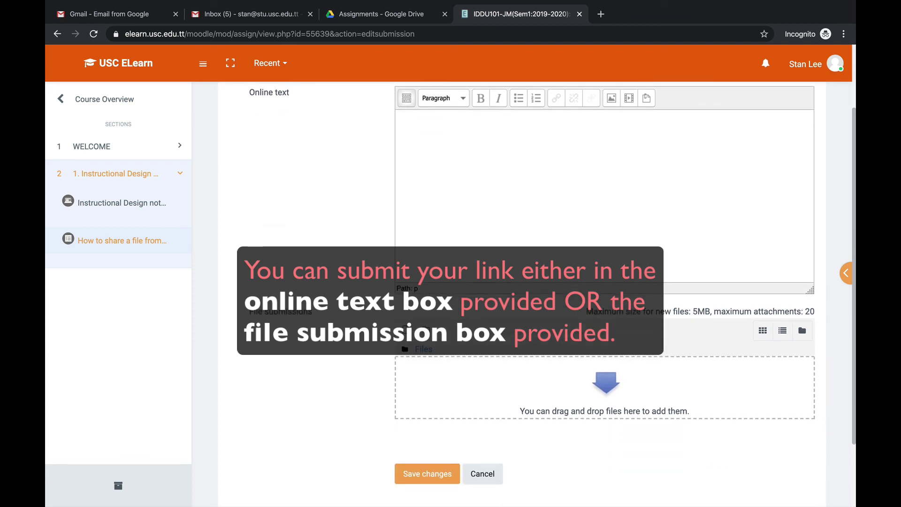
scroll(521, 289, up, 1)
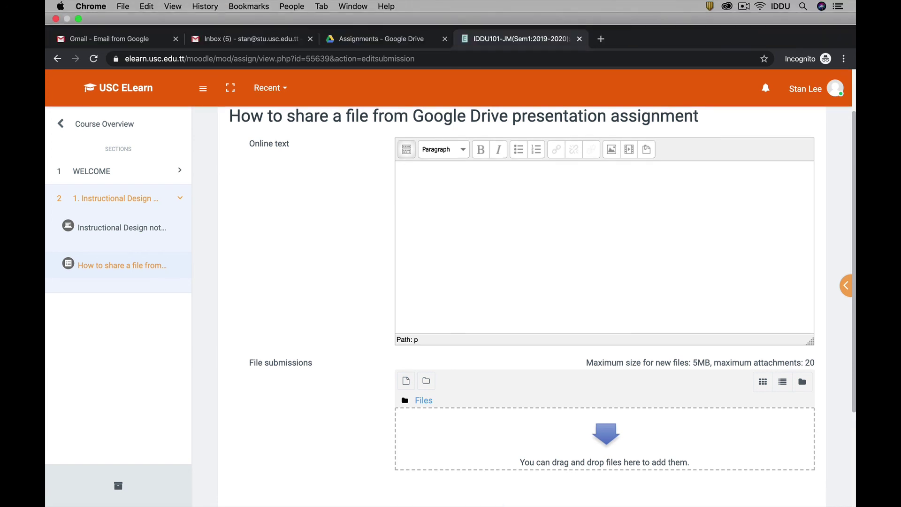
Open the saved .docx letter from the Desktop in Word and copy all of its text
click(78, 18)
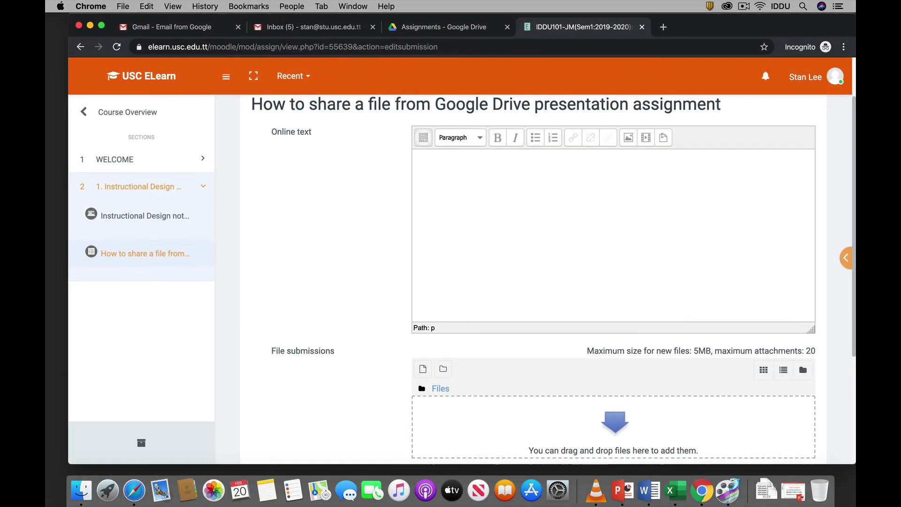
drag(732, 19, 518, 18)
double_click(819, 162)
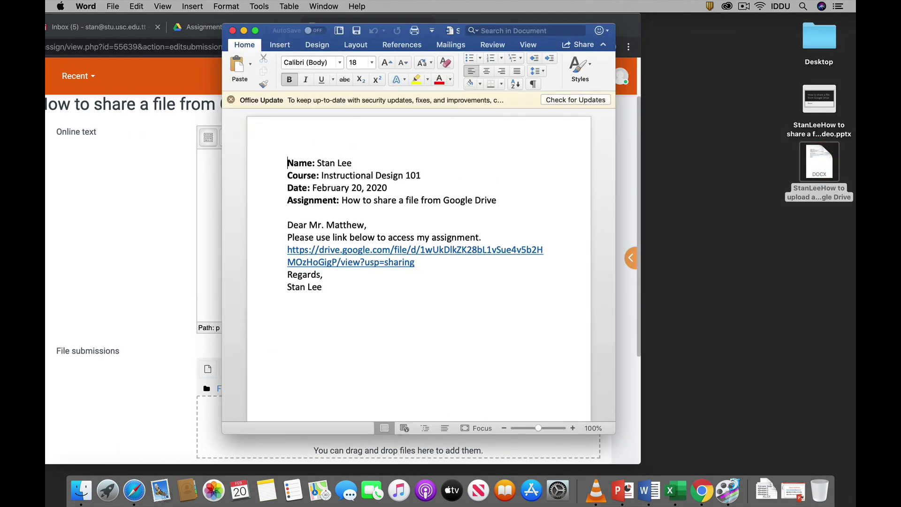
key(super+a)
right_click(315, 193)
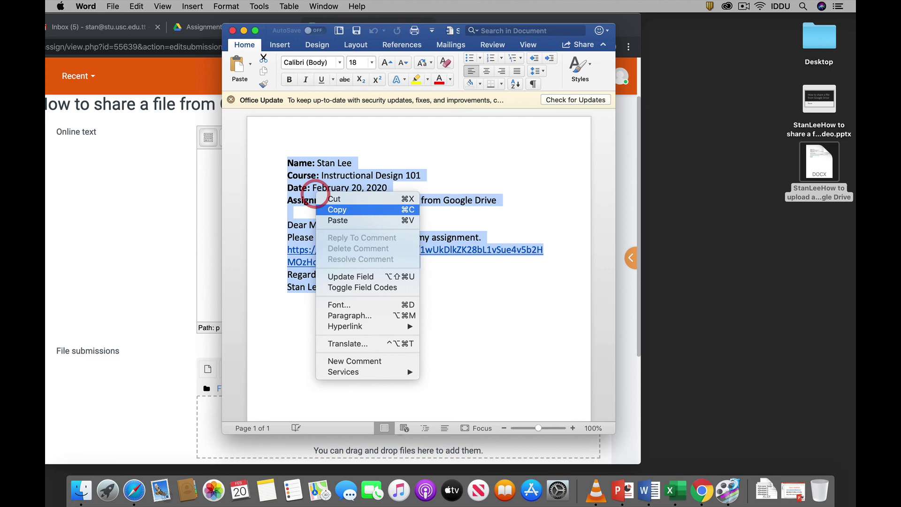
click(333, 209)
Paste the full letter, including the Drive link, into the assignment's Online text box
click(209, 184)
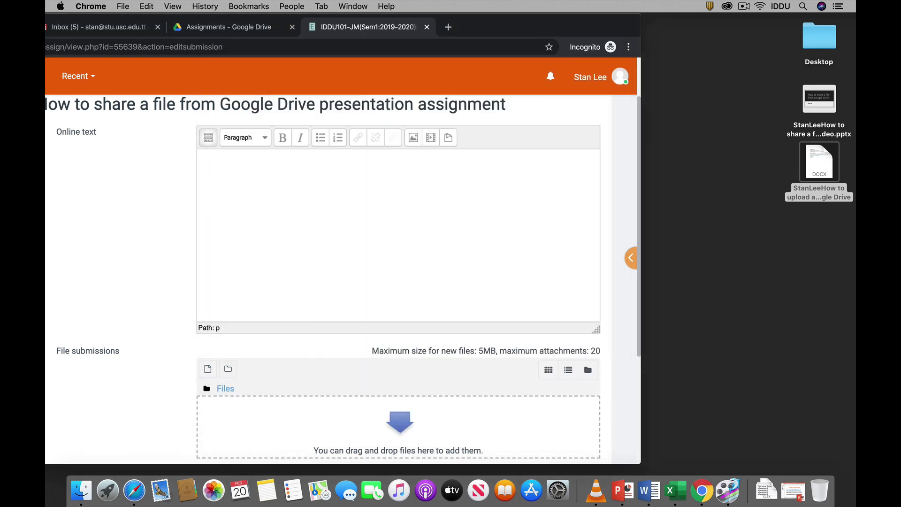
click(227, 177)
key(super+v)
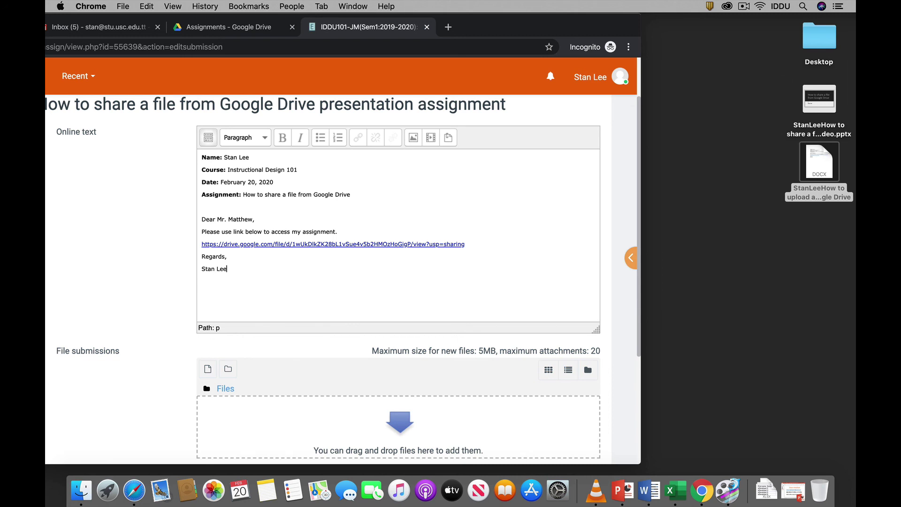
scroll(343, 281, down, 3)
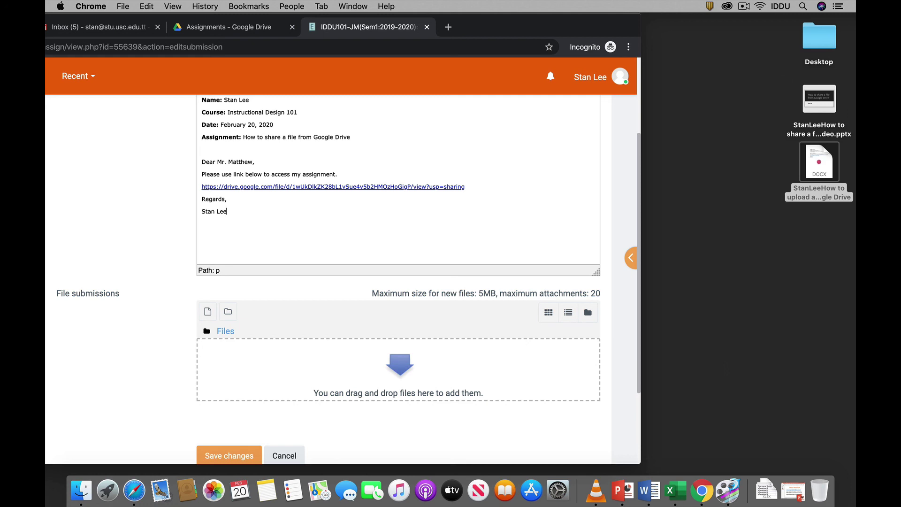
click(819, 161)
scroll(398, 281, up, 2)
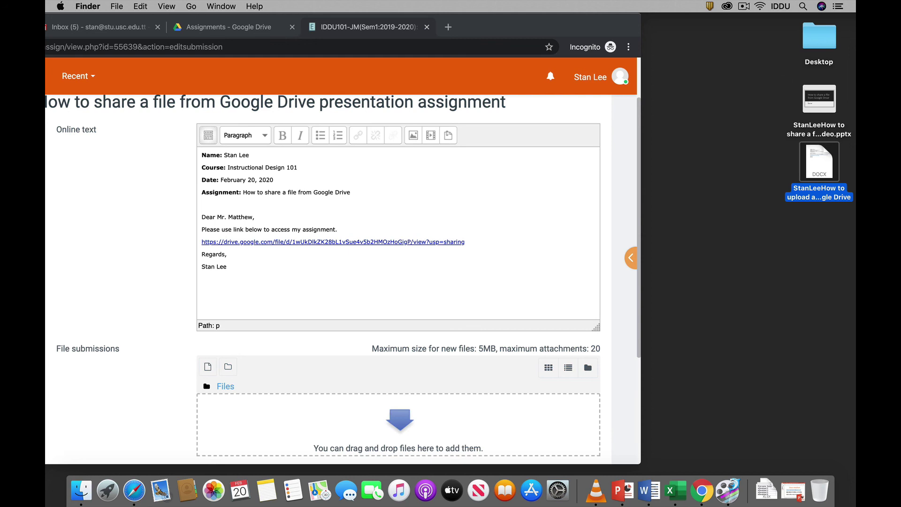
Upload the saved .docx letter to File submissions and save the assignment submission
scroll(587, 360, down, 2)
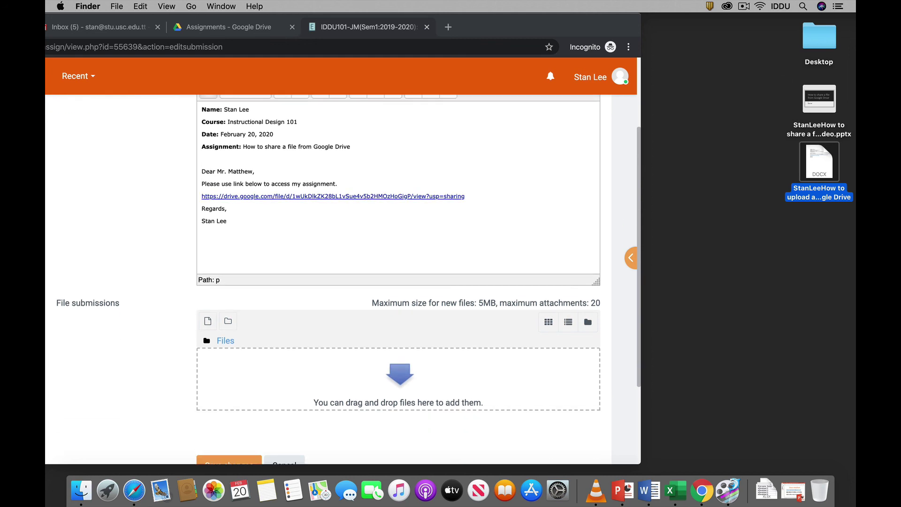
drag(819, 162, 274, 397)
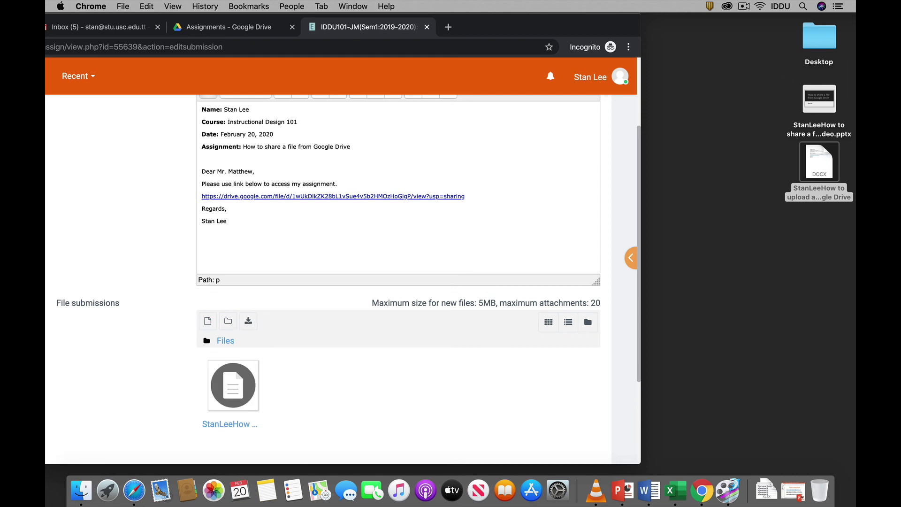
scroll(587, 314, down, 3)
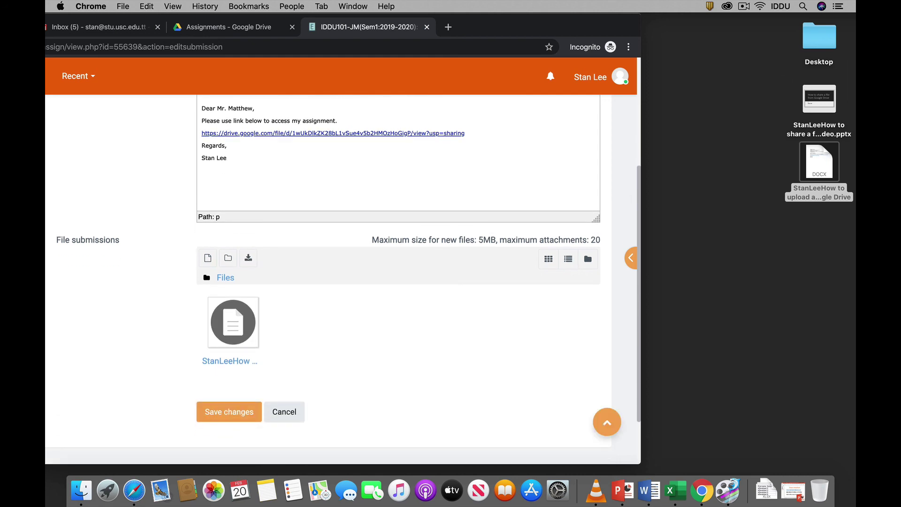
click(215, 412)
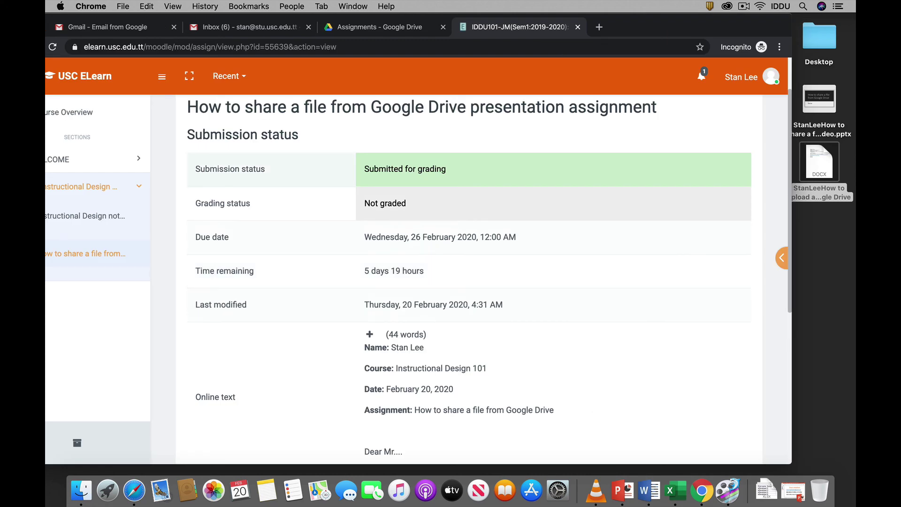
scroll(469, 279, down, 6)
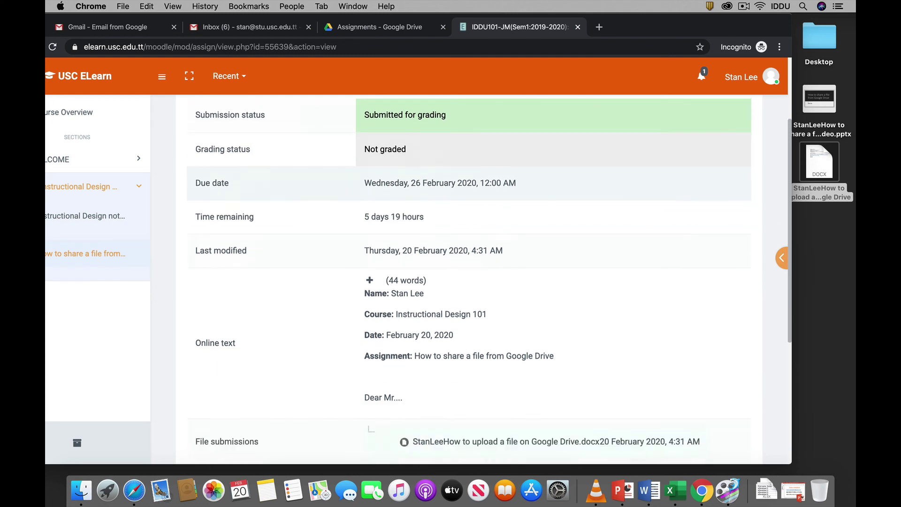